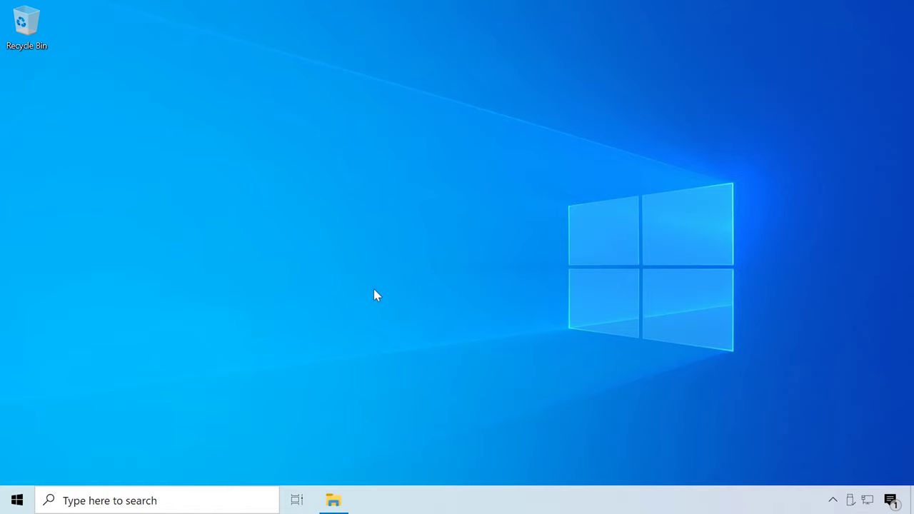
Open Settings > Personalization, browse the Themes list, then go to the Colors page
{"action": "left_click", "coordinate": [14, 500]}
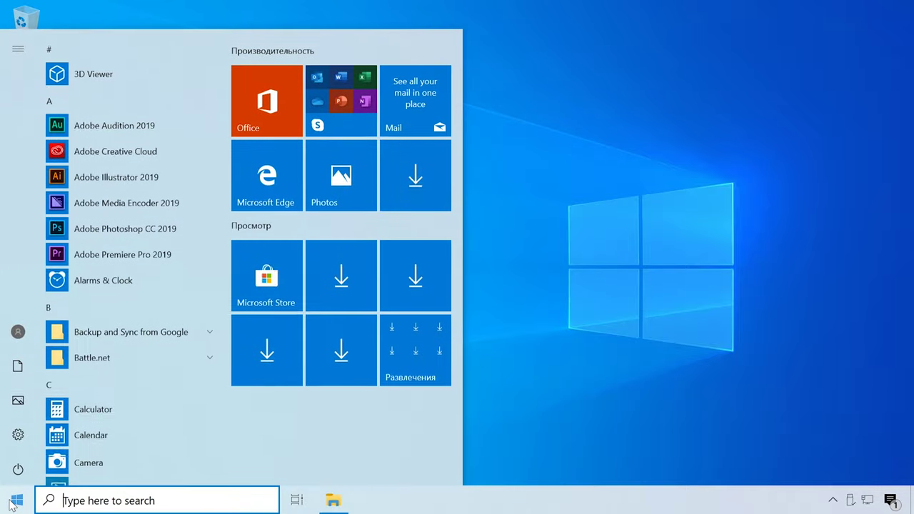
{"action": "left_click", "coordinate": [18, 433]}
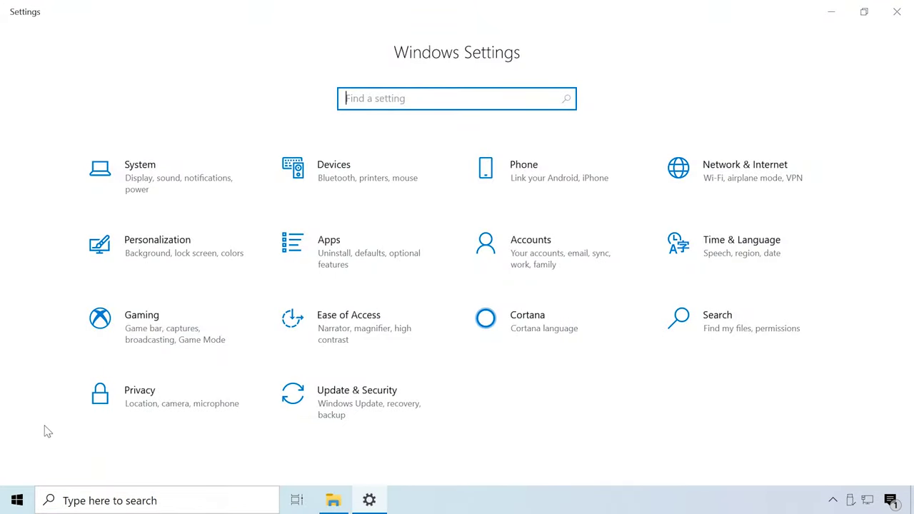
{"action": "left_click", "coordinate": [200, 243]}
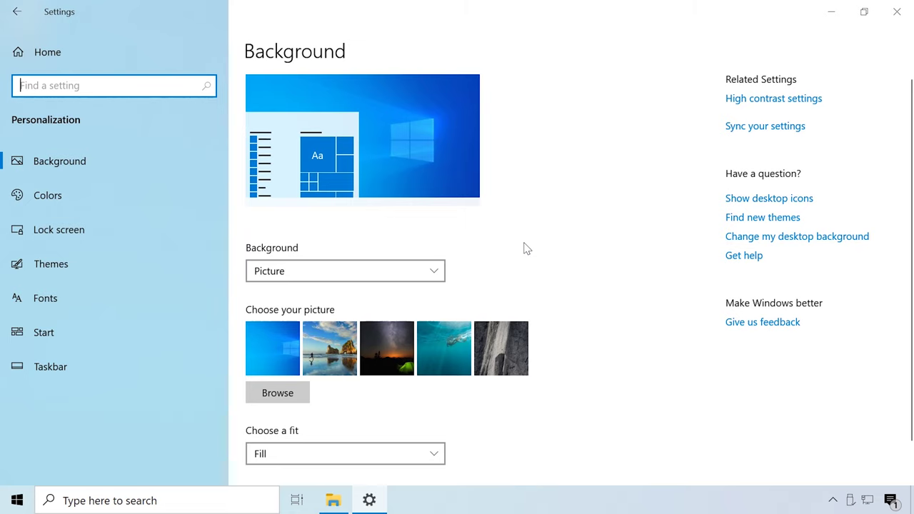
{"action": "left_click", "coordinate": [45, 265]}
{"action": "scroll", "coordinate": [460, 287], "scroll_direction": "down", "scroll_amount": 4}
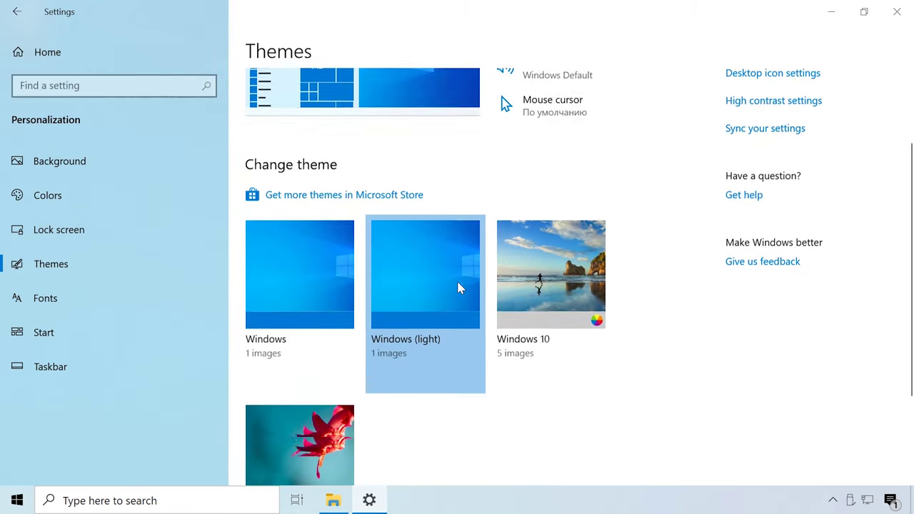
{"action": "scroll", "coordinate": [460, 288], "scroll_direction": "up", "scroll_amount": 3}
{"action": "scroll", "coordinate": [460, 288], "scroll_direction": "up", "scroll_amount": 1}
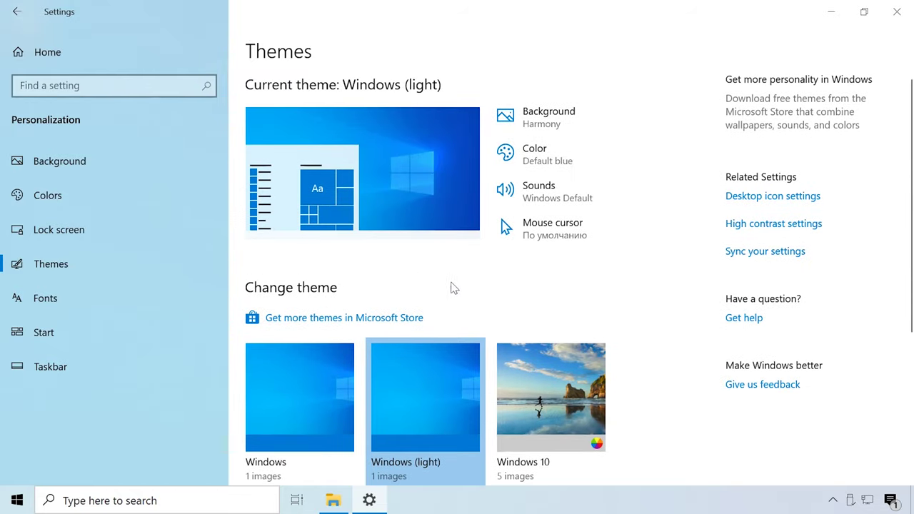
{"action": "left_click", "coordinate": [84, 195]}
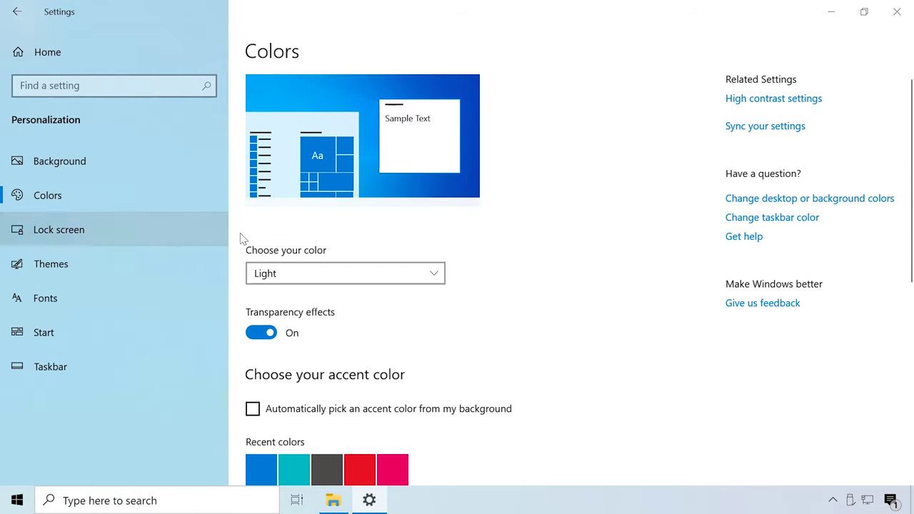
{"action": "left_click", "coordinate": [300, 278]}
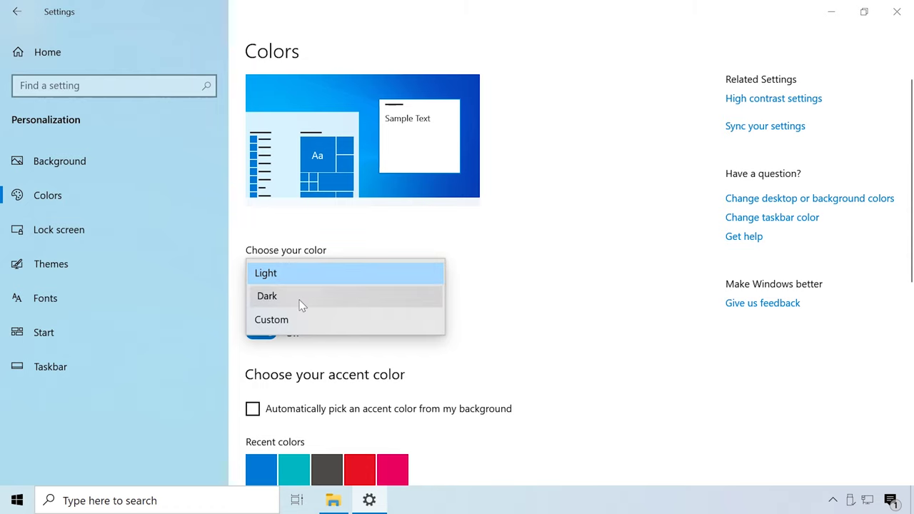
{"action": "left_click", "coordinate": [300, 306]}
{"action": "left_click", "coordinate": [329, 300]}
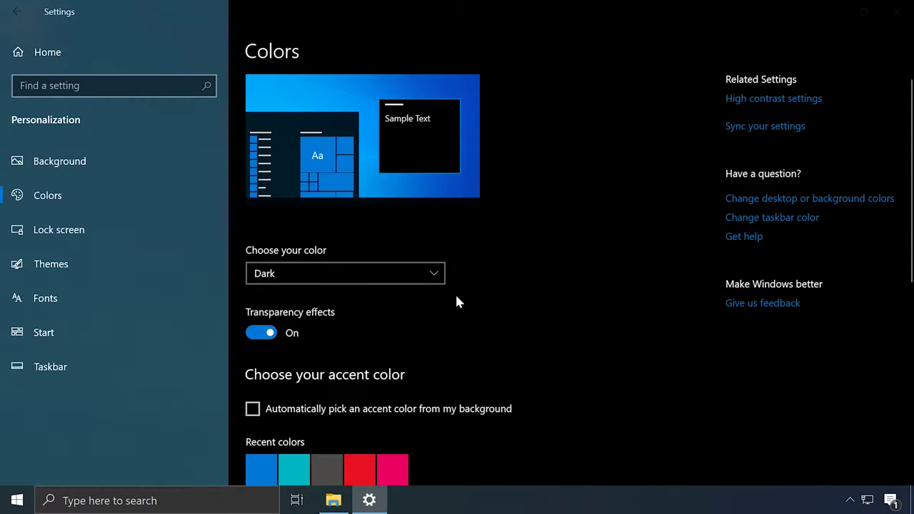
{"action": "left_click", "coordinate": [334, 502]}
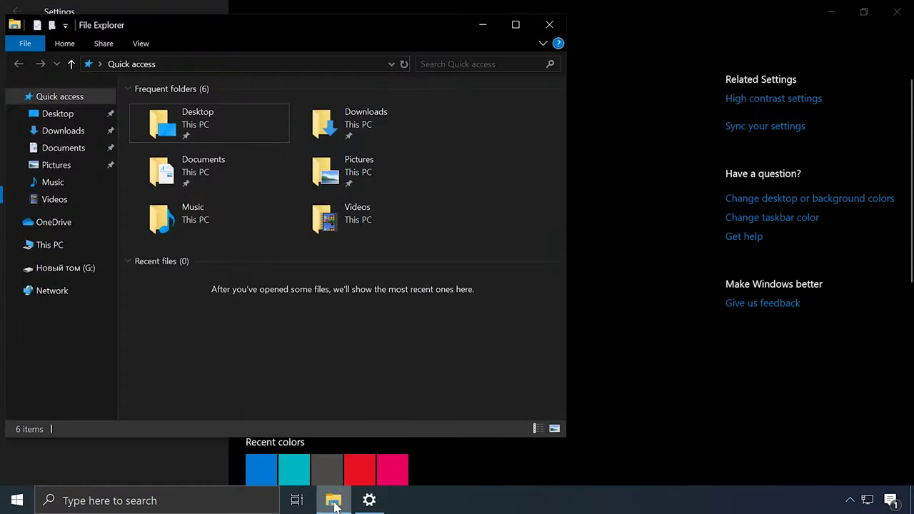
{"action": "left_click", "coordinate": [334, 502]}
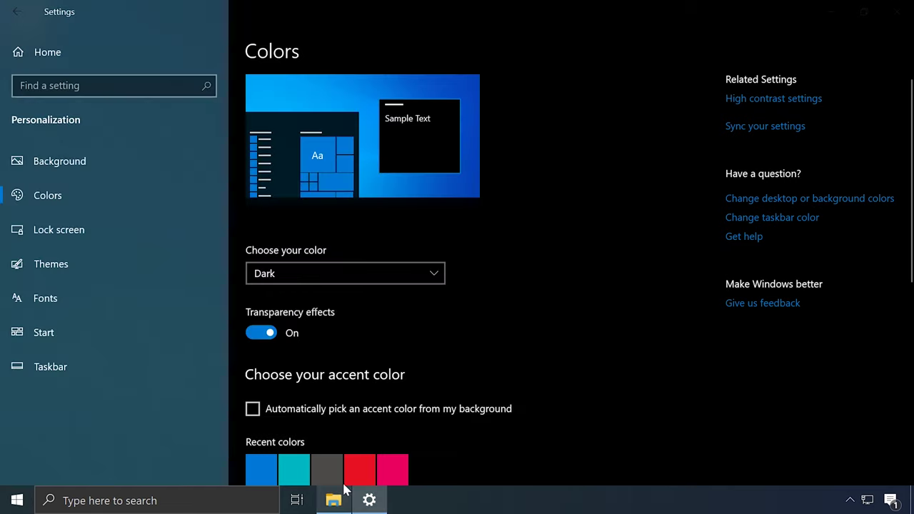
{"action": "left_click", "coordinate": [394, 271]}
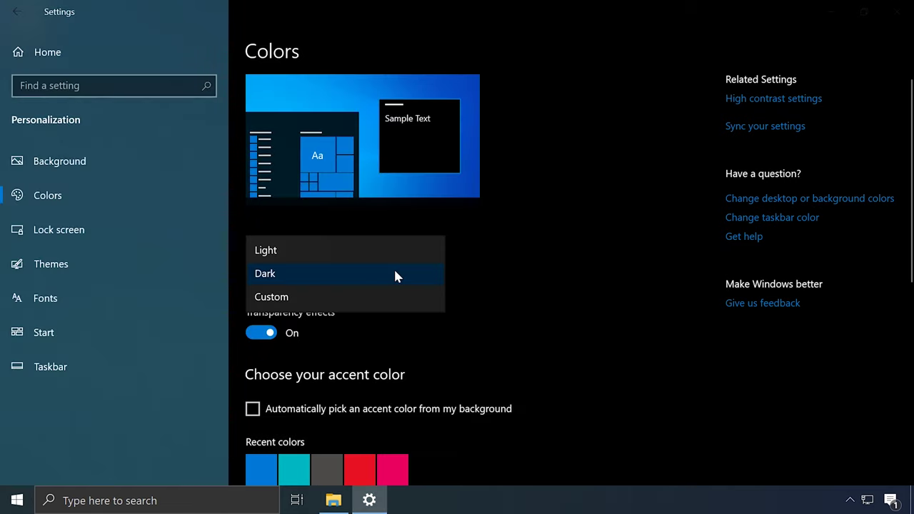
{"action": "left_click", "coordinate": [326, 258]}
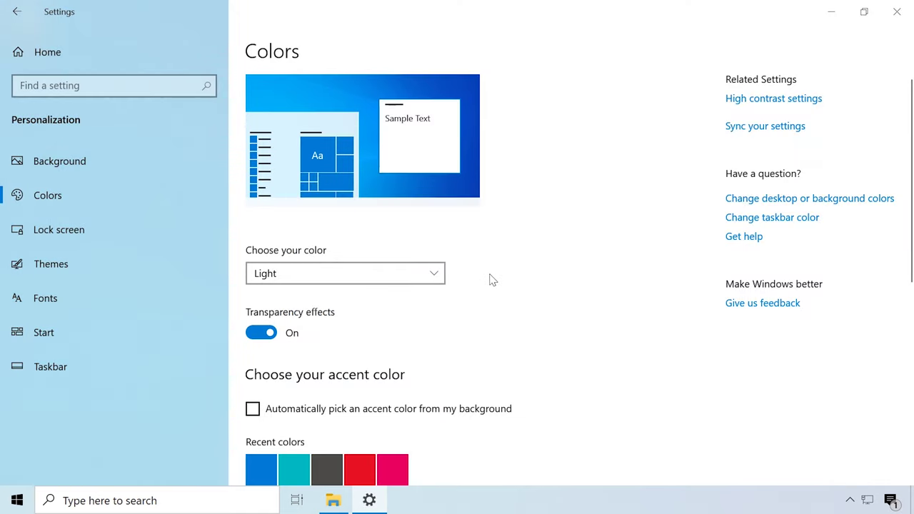
{"action": "scroll", "coordinate": [491, 279], "scroll_direction": "down", "scroll_amount": 2}
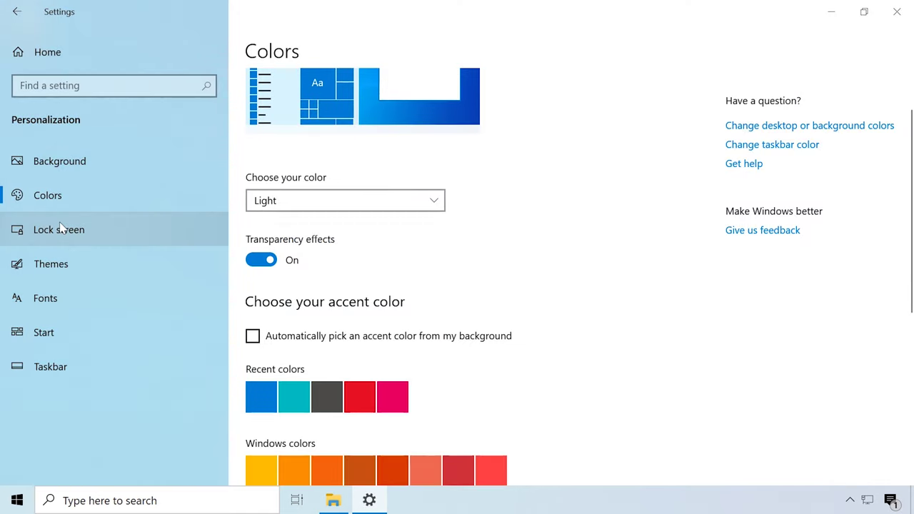
{"action": "left_click", "coordinate": [51, 166]}
{"action": "scroll", "coordinate": [560, 242], "scroll_direction": "down", "scroll_amount": 1}
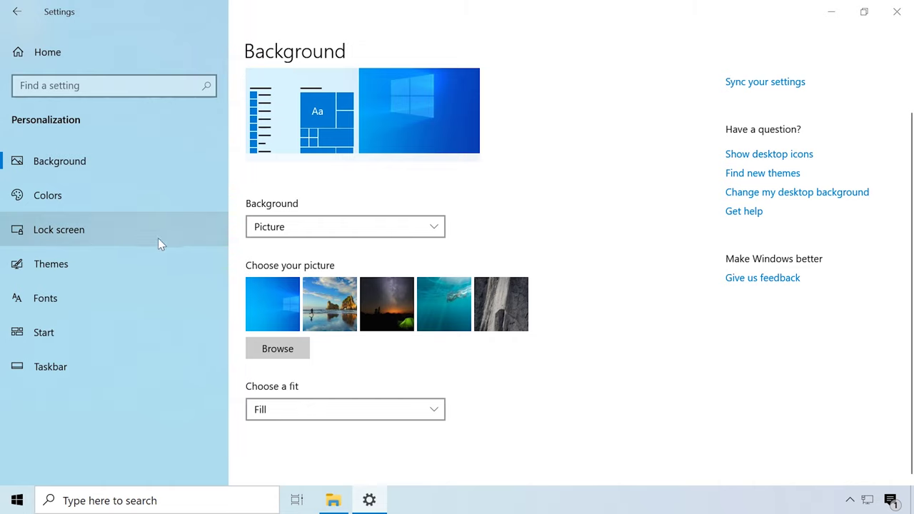
{"action": "left_click", "coordinate": [50, 198]}
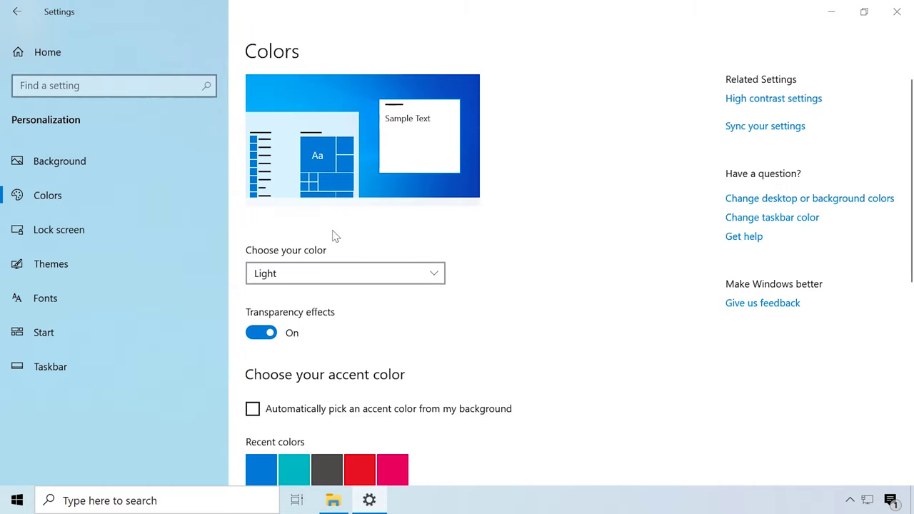
{"action": "scroll", "coordinate": [341, 236], "scroll_direction": "down", "scroll_amount": 5}
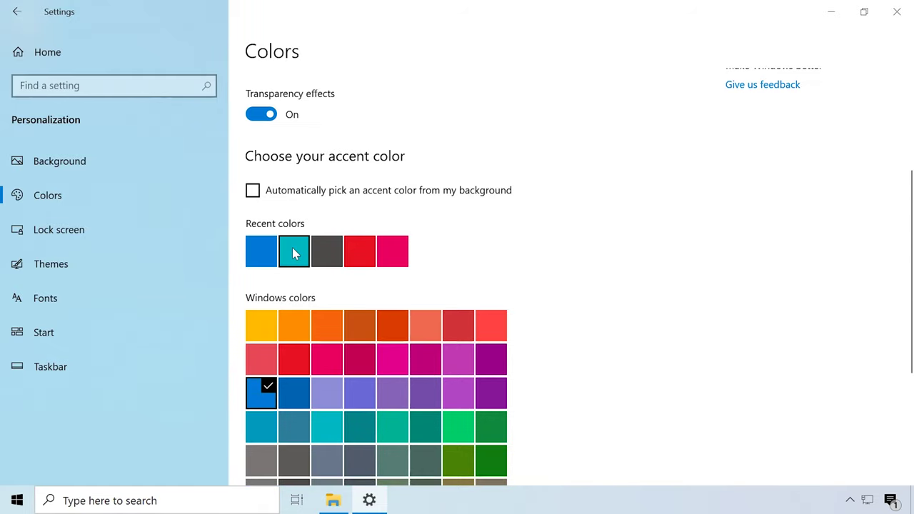
{"action": "scroll", "coordinate": [397, 256], "scroll_direction": "down", "scroll_amount": 3}
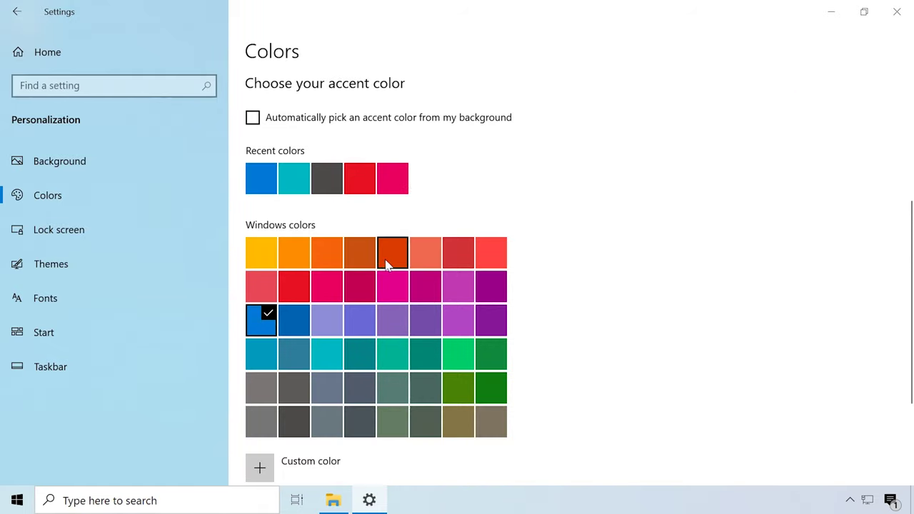
{"action": "scroll", "coordinate": [310, 285], "scroll_direction": "down", "scroll_amount": 2}
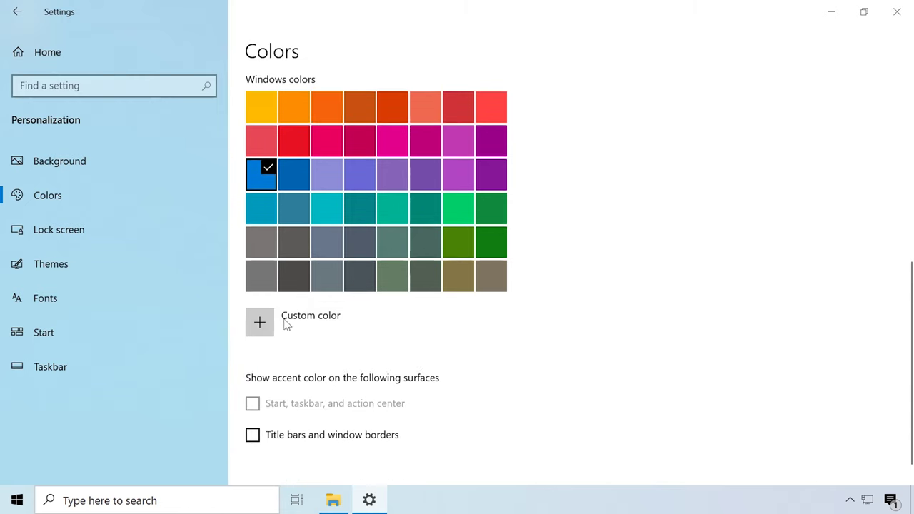
{"action": "scroll", "coordinate": [270, 350], "scroll_direction": "up", "scroll_amount": 10}
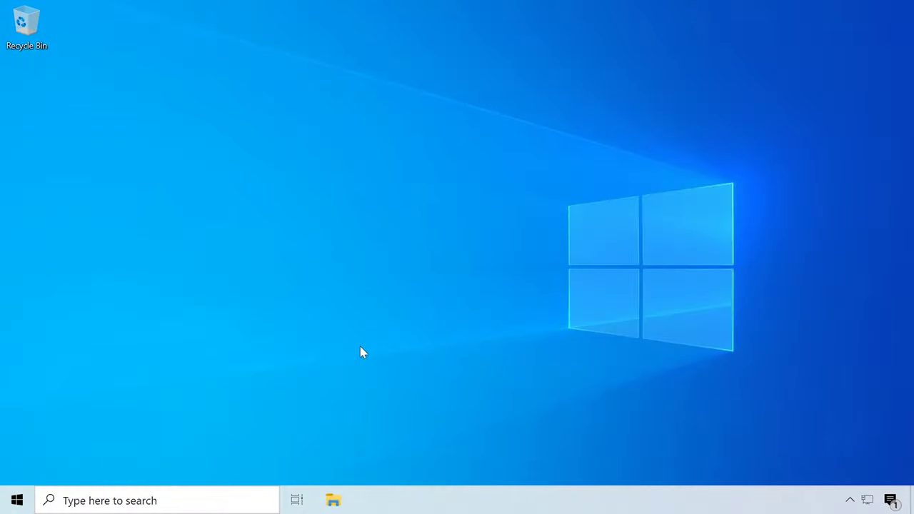
Go to the Storage page under System in Settings
{"action": "left_click", "coordinate": [17, 500]}
{"action": "left_click", "coordinate": [18, 435]}
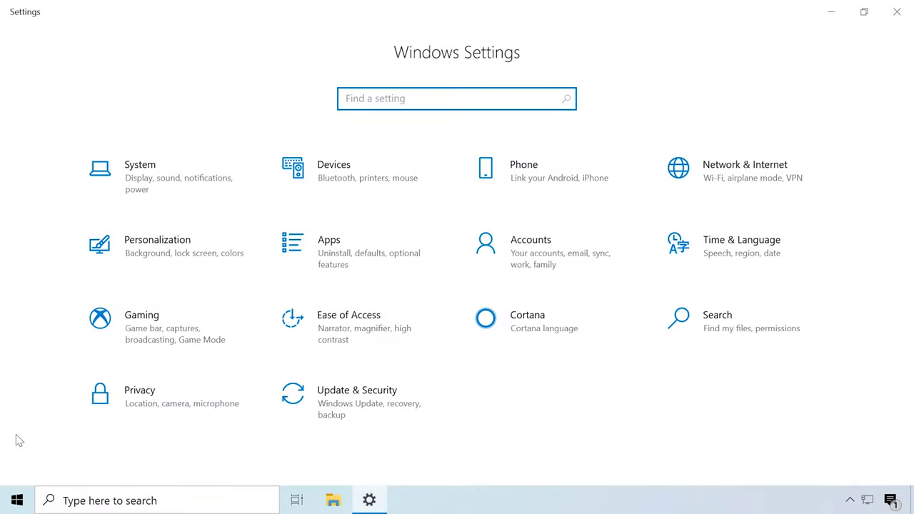
{"action": "left_click", "coordinate": [153, 158]}
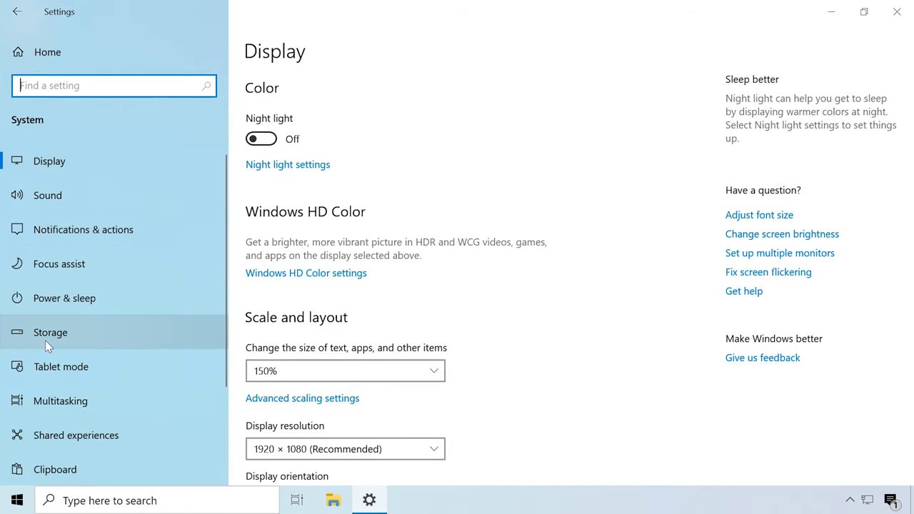
{"action": "left_click", "coordinate": [43, 342]}
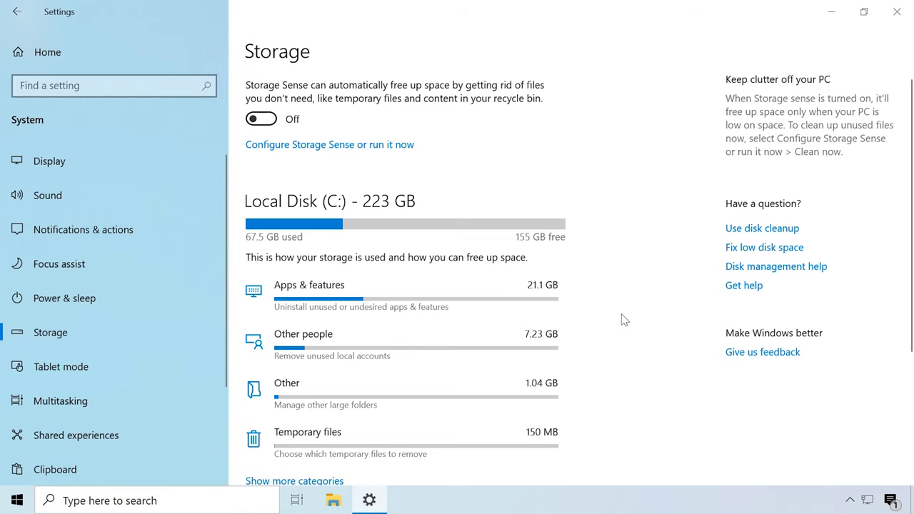
Show all storage categories, including System & reserved, and minimize Settings
{"action": "scroll", "coordinate": [614, 319], "scroll_direction": "down", "scroll_amount": 2}
{"action": "left_click", "coordinate": [285, 413]}
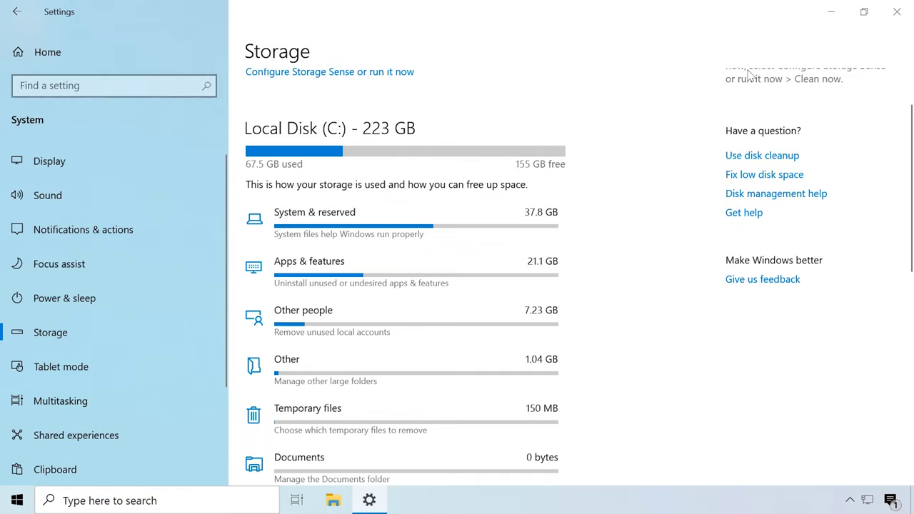
{"action": "left_click", "coordinate": [831, 11]}
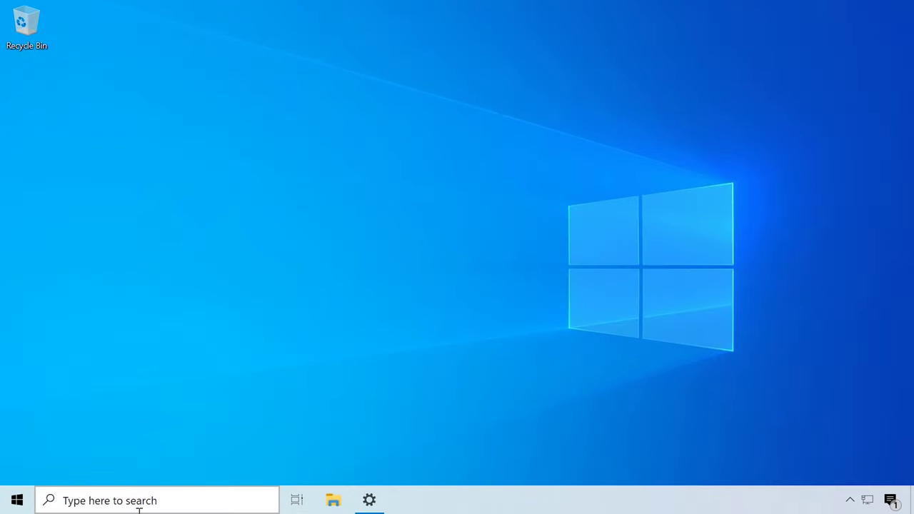
Launch Registry Editor via a 'reg' search and go to the ReserveManager key
{"action": "left_click", "coordinate": [139, 503]}
{"action": "type", "text": "reg"}
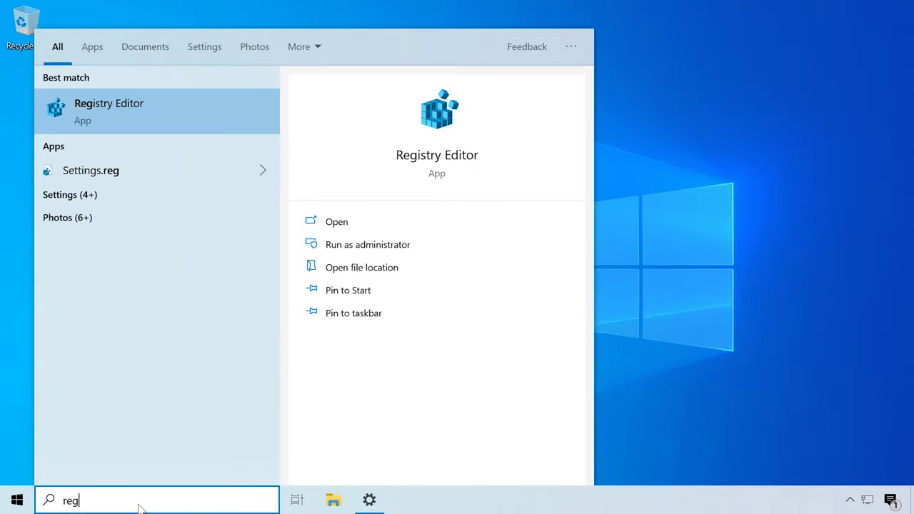
{"action": "left_click", "coordinate": [170, 104]}
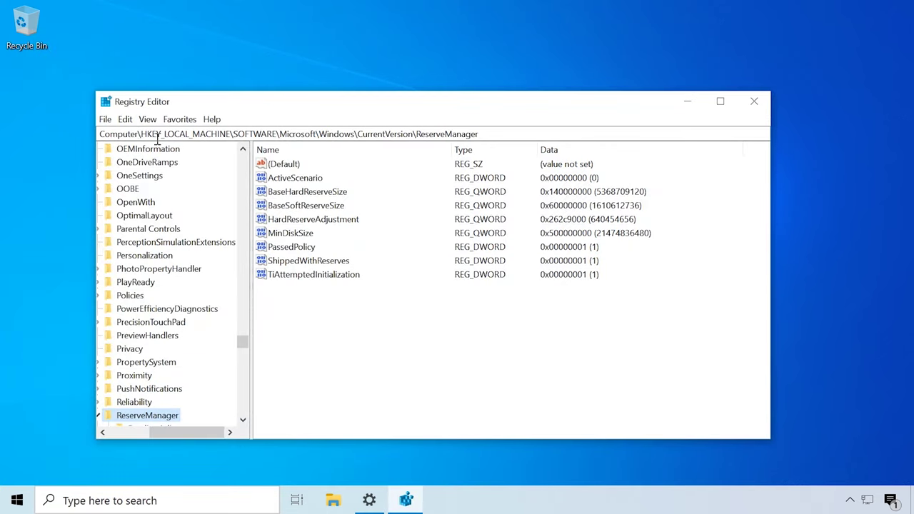
{"action": "left_click_drag", "start_coordinate": [99, 134], "coordinate": [504, 136]}
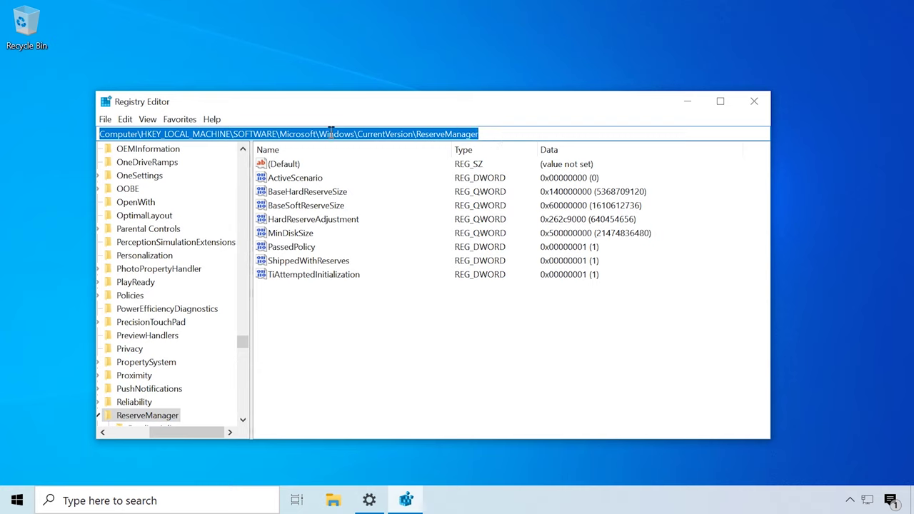
{"action": "left_click", "coordinate": [490, 137]}
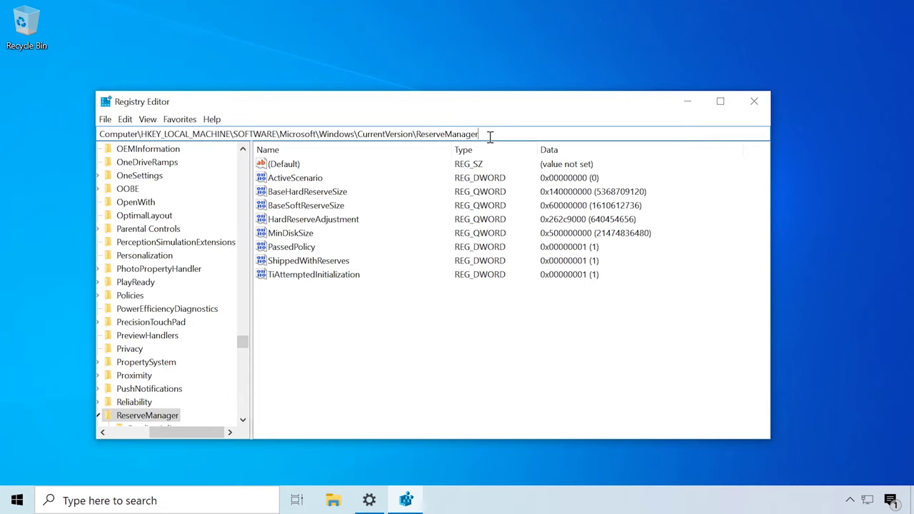
Change the ShippedWithReserves value data to 0 and confirm
{"action": "left_click", "coordinate": [298, 266]}
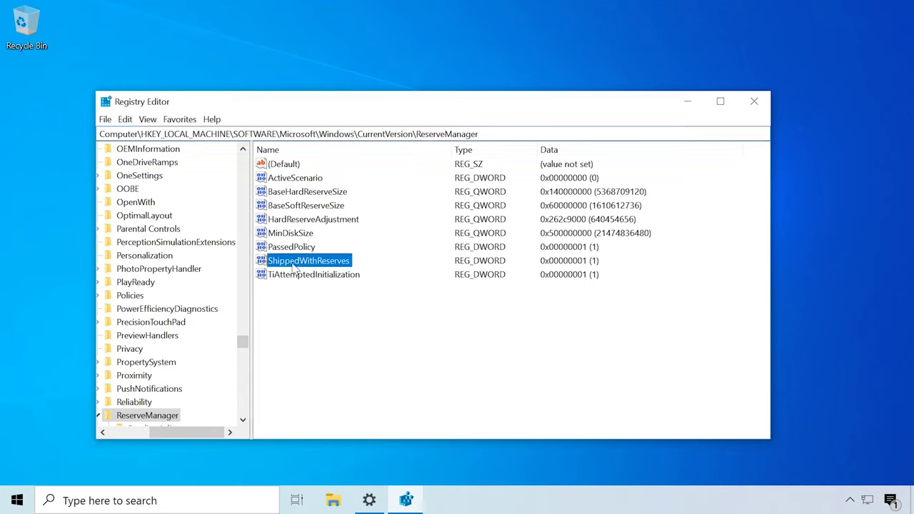
{"action": "double_click", "coordinate": [293, 267]}
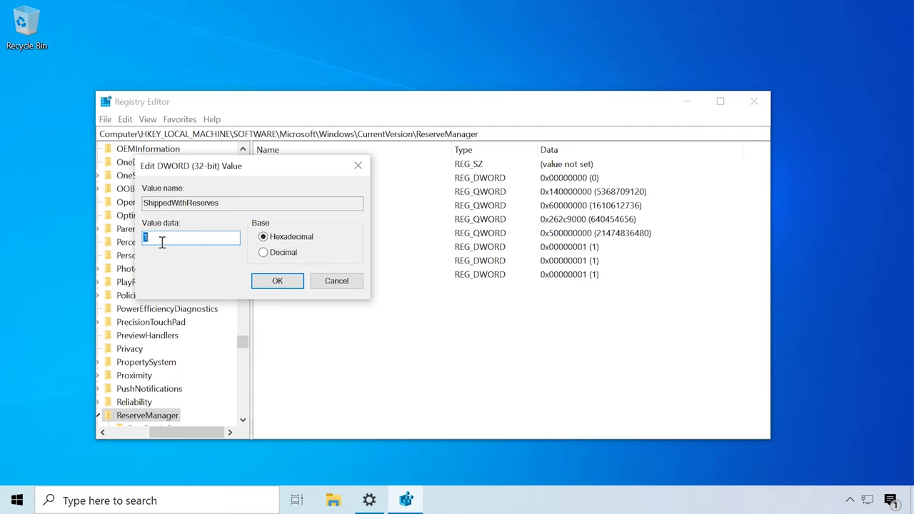
{"action": "type", "text": "0"}
{"action": "left_click", "coordinate": [278, 282]}
{"action": "left_click", "coordinate": [10, 502]}
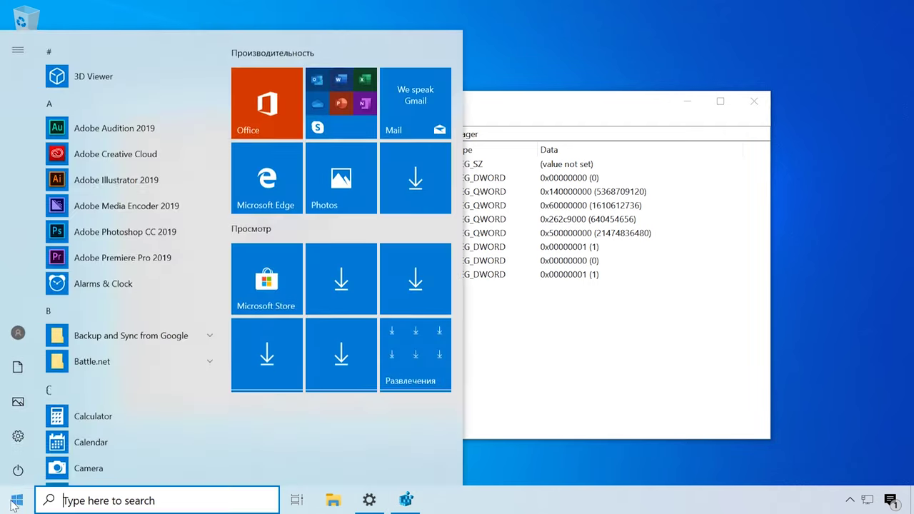
Bring up the restart power options and view the System & reserved storage details
{"action": "left_click", "coordinate": [18, 468]}
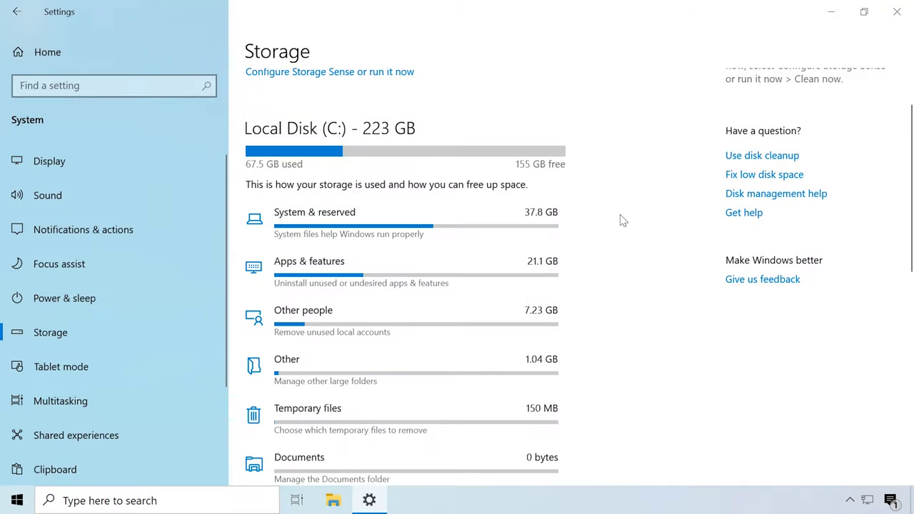
{"action": "left_click", "coordinate": [556, 230]}
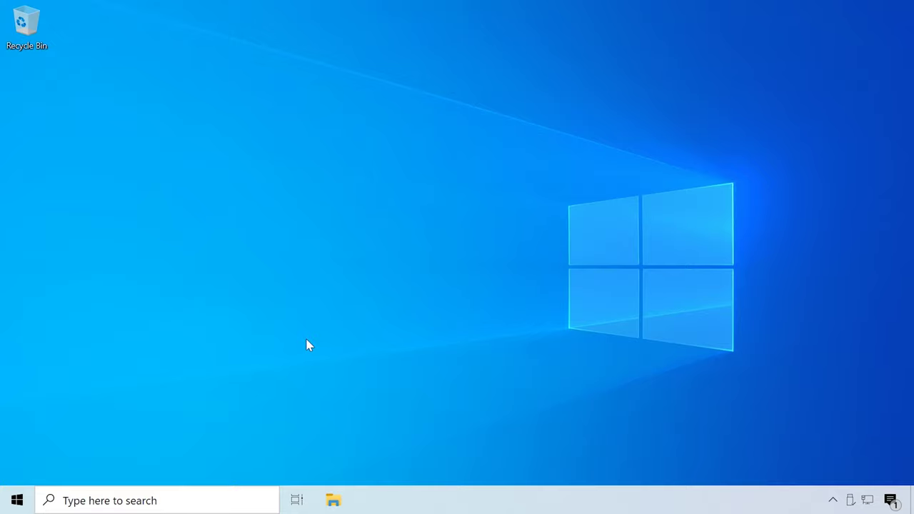
Find Control Panel with a 'con' search and reach Turn Windows features on or off
{"action": "left_click", "coordinate": [112, 498]}
{"action": "type", "text": "con"}
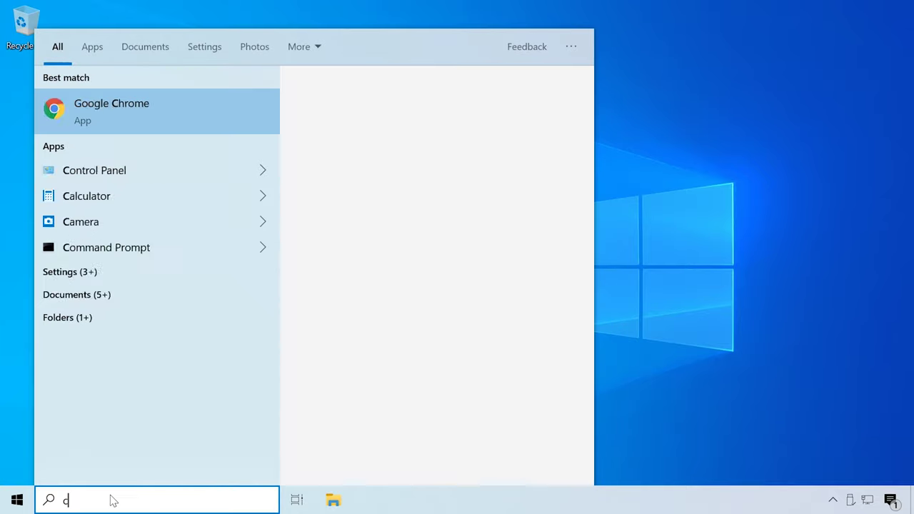
{"action": "left_click", "coordinate": [155, 117]}
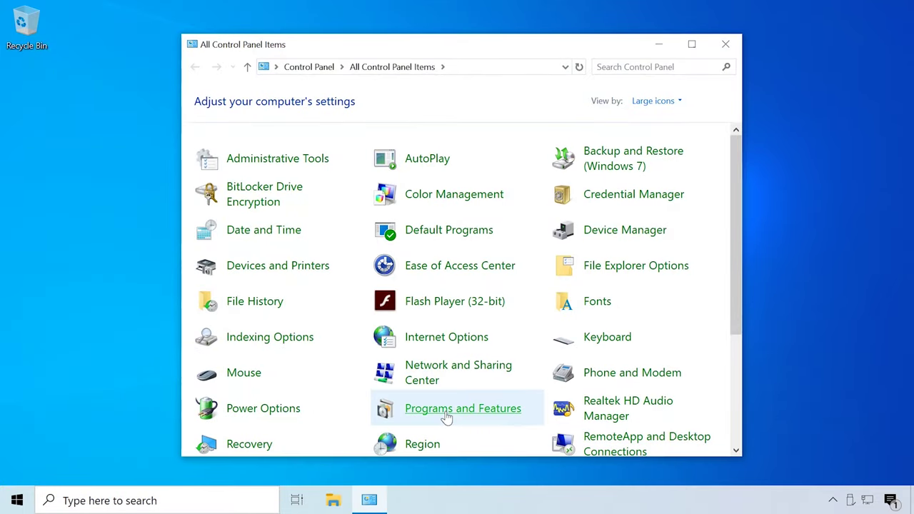
{"action": "left_click", "coordinate": [446, 414]}
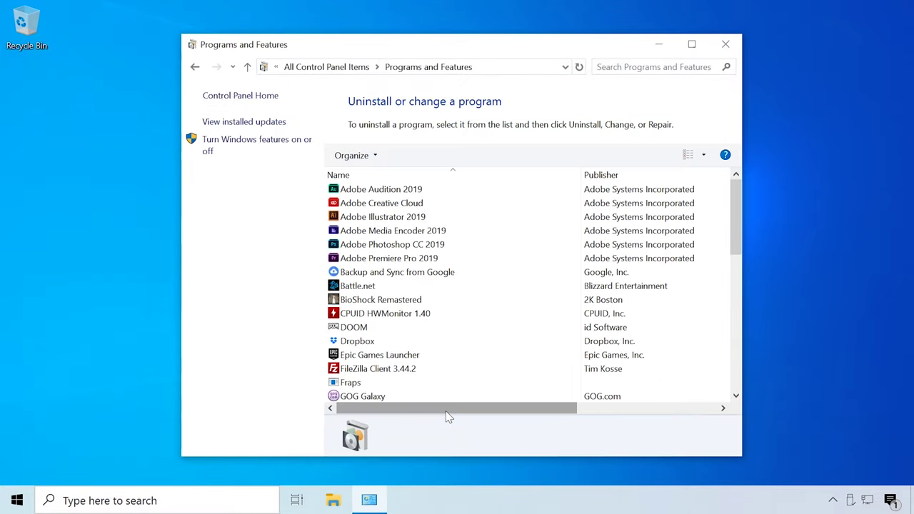
{"action": "left_click", "coordinate": [236, 148]}
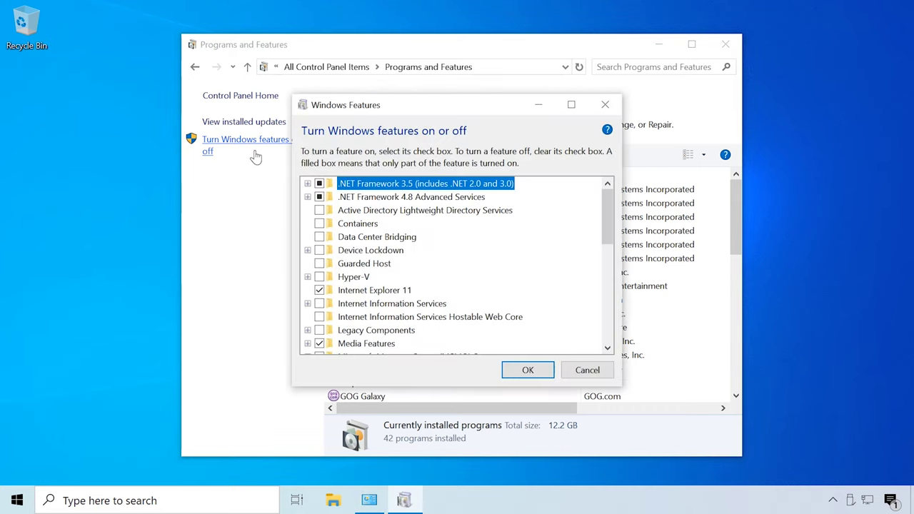
Tick Windows Sandbox and apply the feature change with OK
{"action": "left_click_drag", "start_coordinate": [607, 209], "coordinate": [607, 311]}
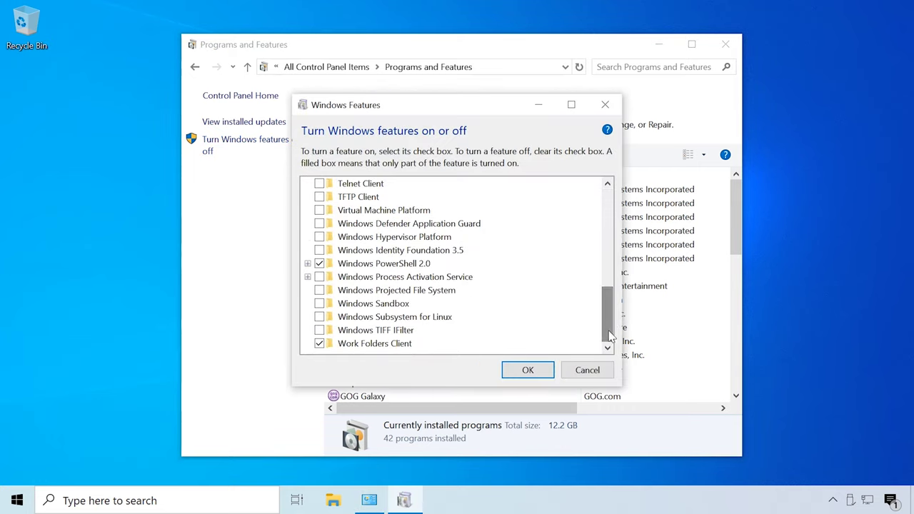
{"action": "left_click", "coordinate": [338, 305]}
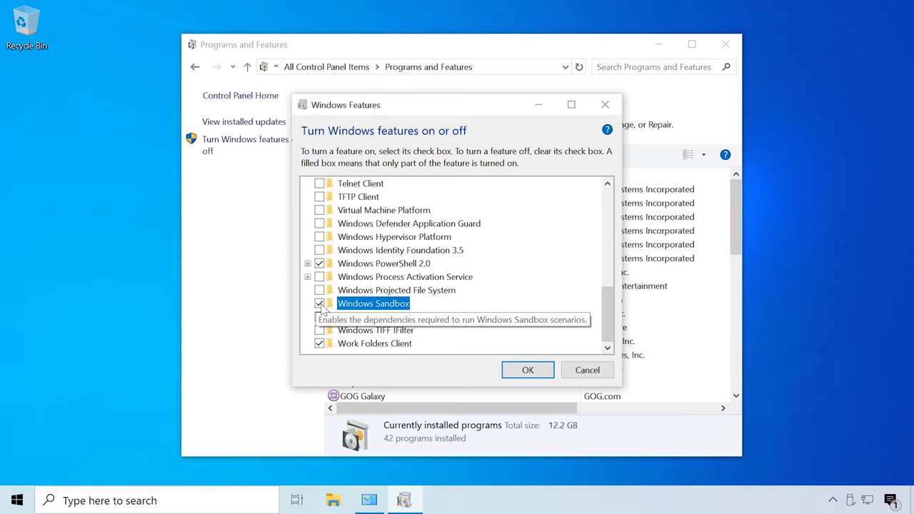
{"action": "left_click", "coordinate": [527, 371]}
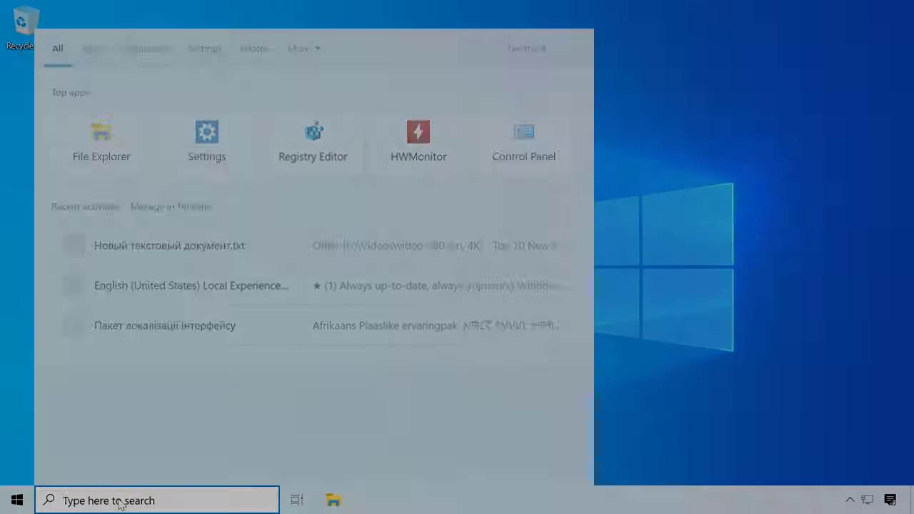
{"action": "type", "text": "sand"}
{"action": "left_click", "coordinate": [167, 141]}
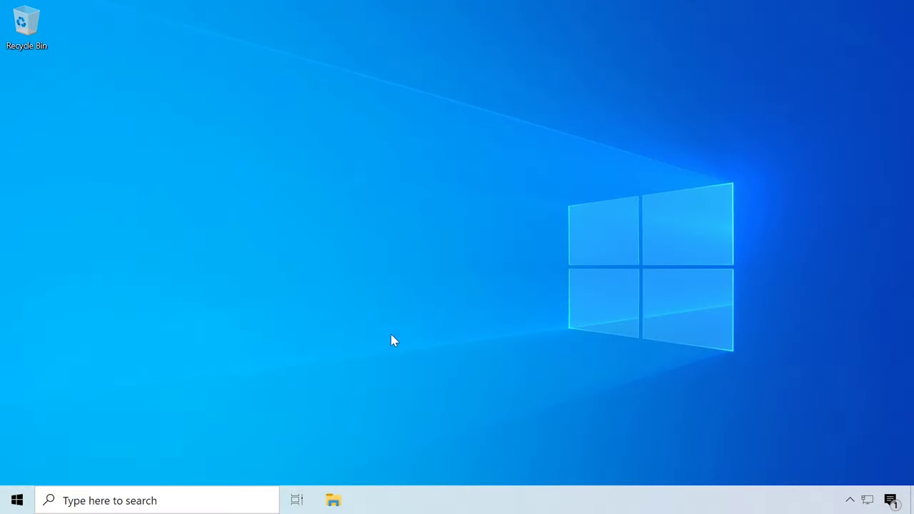
Reach the recommended troubleshooting settings under Update & Security > Troubleshoot
{"action": "left_click", "coordinate": [18, 500]}
{"action": "left_click", "coordinate": [17, 466]}
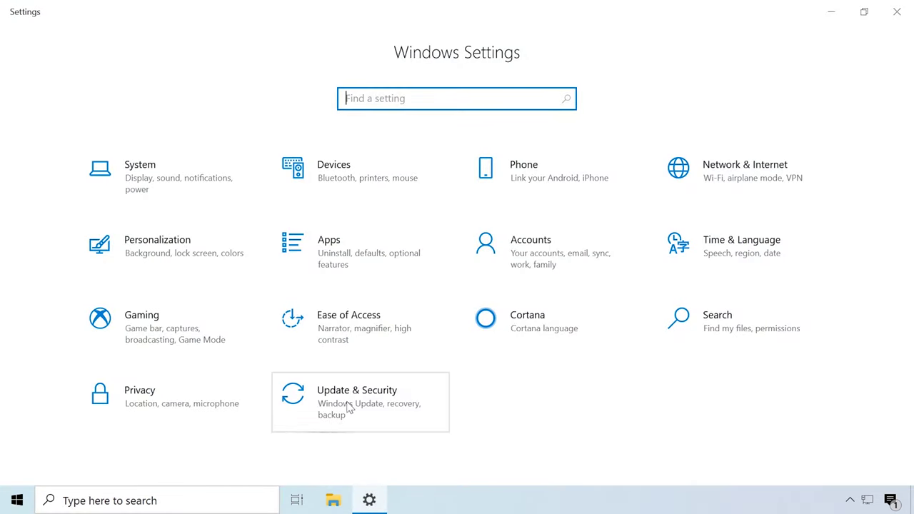
{"action": "left_click", "coordinate": [347, 402]}
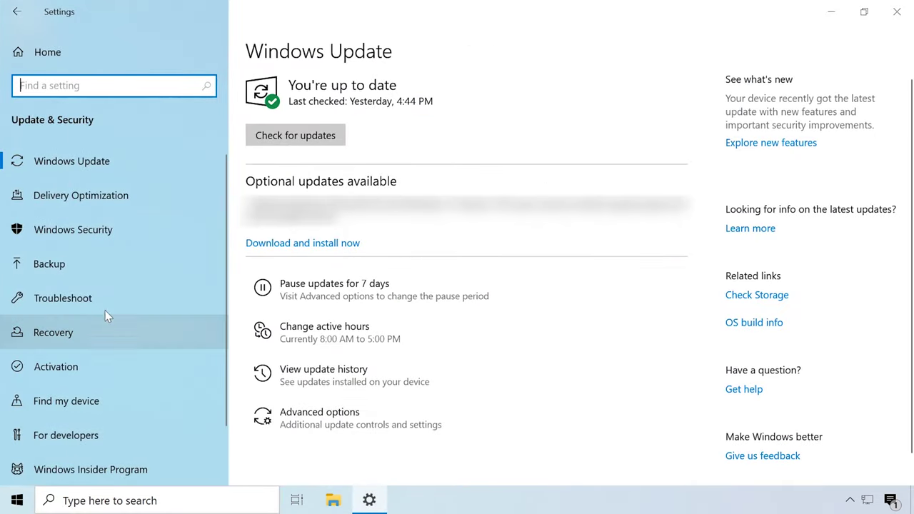
{"action": "left_click", "coordinate": [74, 297]}
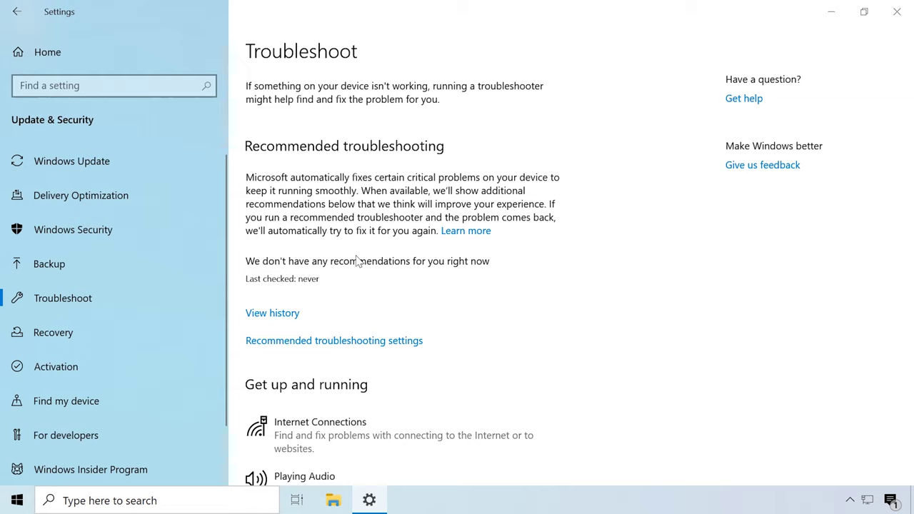
{"action": "left_click", "coordinate": [356, 346]}
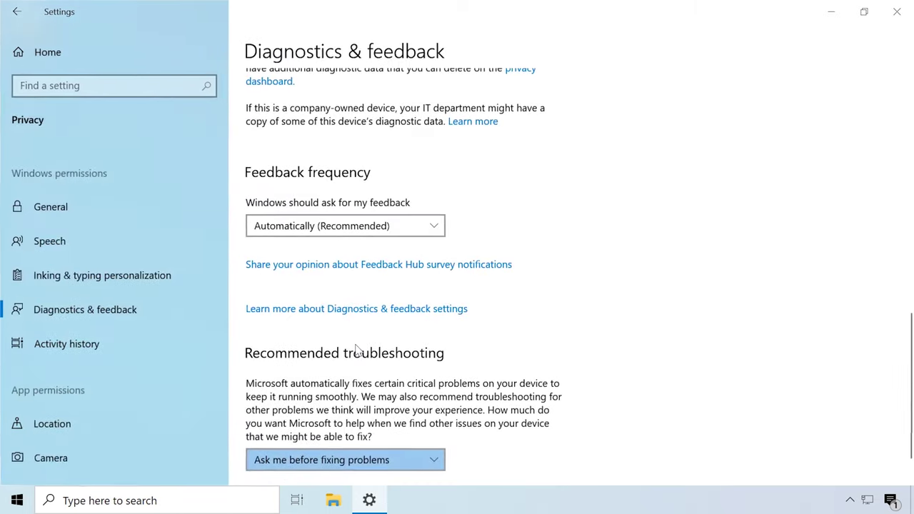
Keep feedback frequency at Automatically (Recommended) and review the recommended troubleshooting choices
{"action": "scroll", "coordinate": [400, 153], "scroll_direction": "up", "scroll_amount": 12}
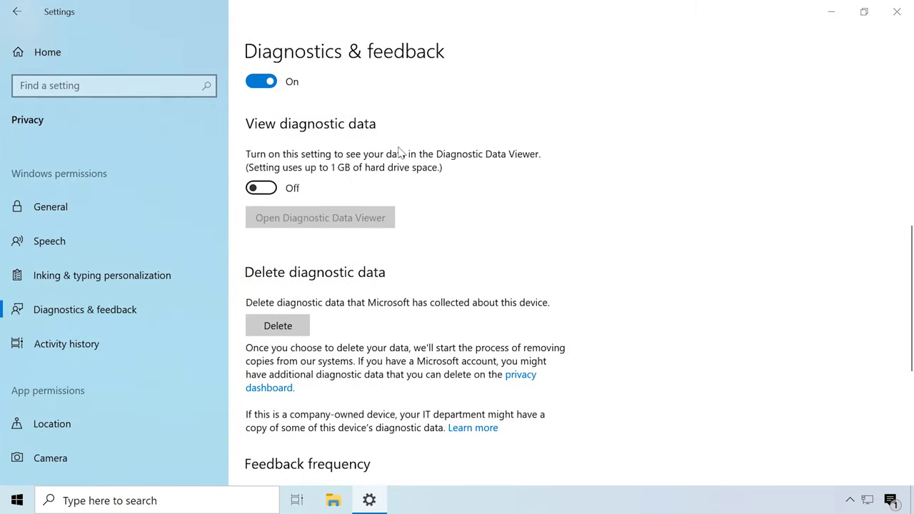
{"action": "scroll", "coordinate": [400, 152], "scroll_direction": "down", "scroll_amount": 10}
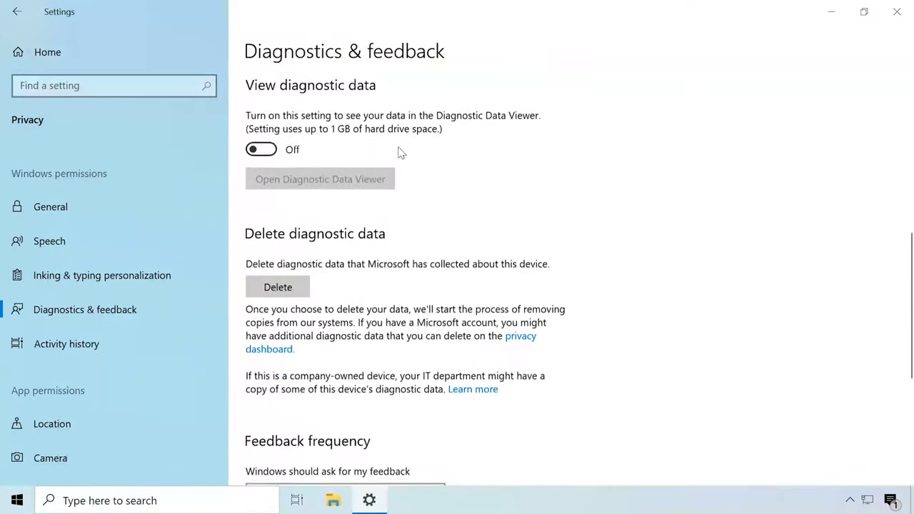
{"action": "left_click", "coordinate": [394, 202]}
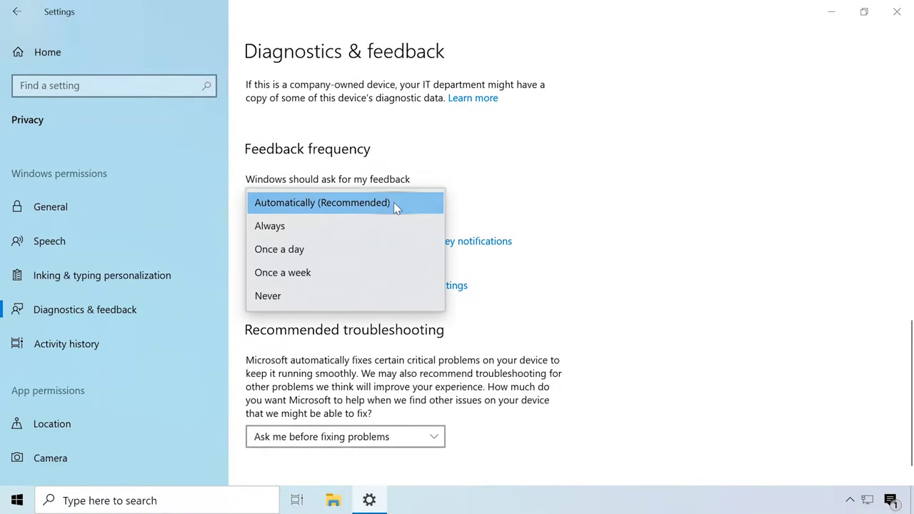
{"action": "left_click", "coordinate": [394, 202]}
{"action": "scroll", "coordinate": [466, 177], "scroll_direction": "down", "scroll_amount": 1}
{"action": "left_click", "coordinate": [368, 405]}
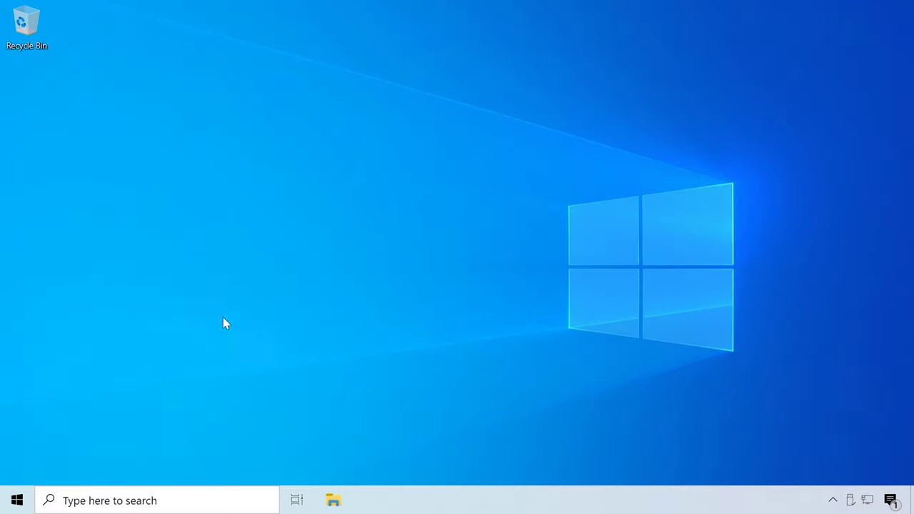
Turn on 'Automatically adjust active hours' in Update & Security, giving 10:00 AM–7:00 PM
{"action": "left_click", "coordinate": [17, 500]}
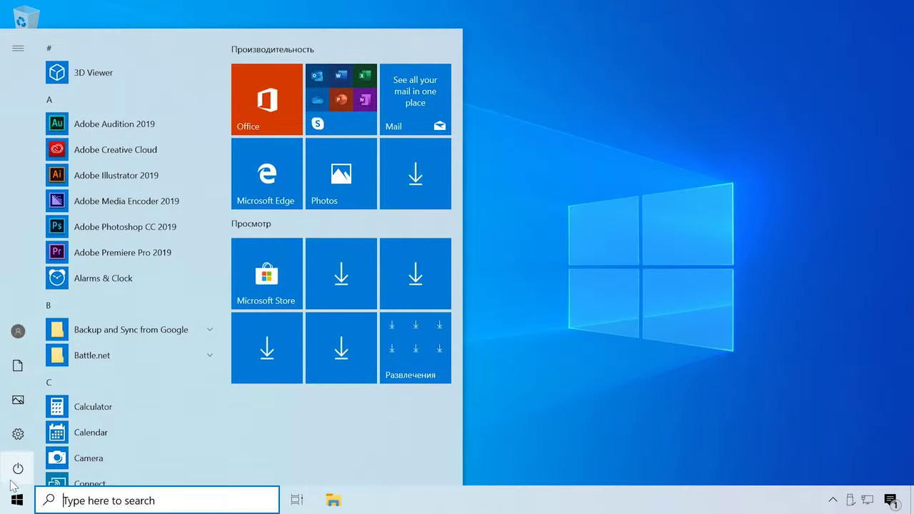
{"action": "left_click", "coordinate": [18, 436]}
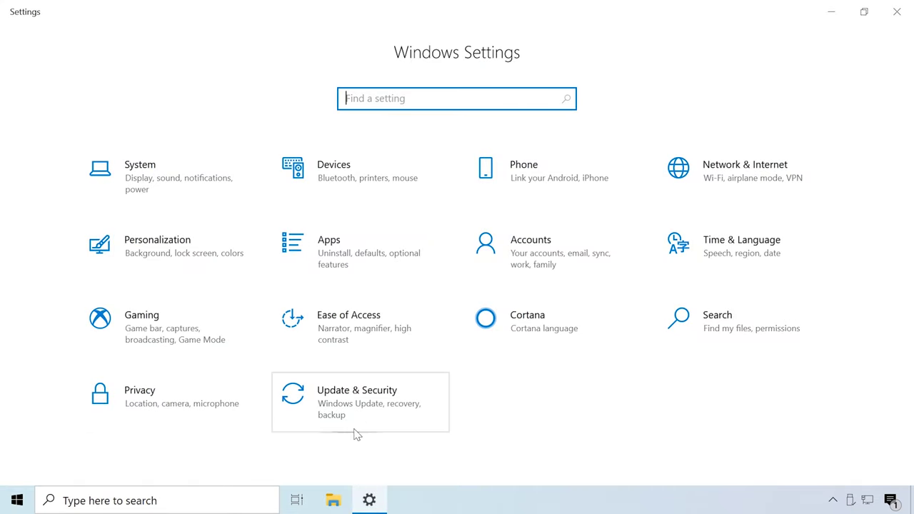
{"action": "left_click", "coordinate": [371, 420]}
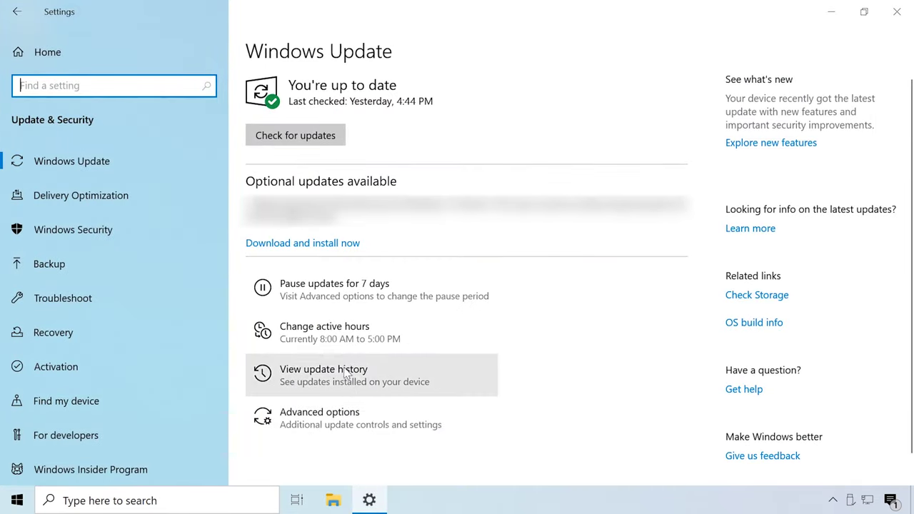
{"action": "left_click", "coordinate": [336, 335]}
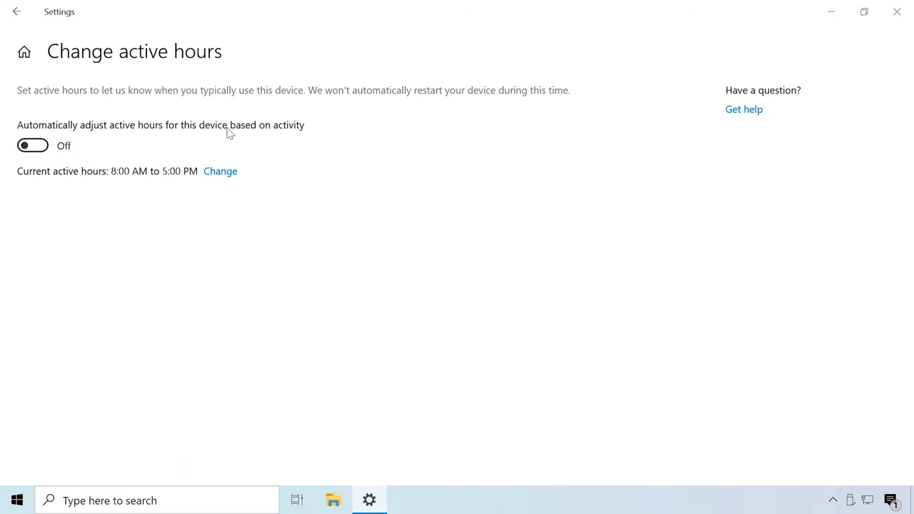
{"action": "left_click", "coordinate": [35, 153]}
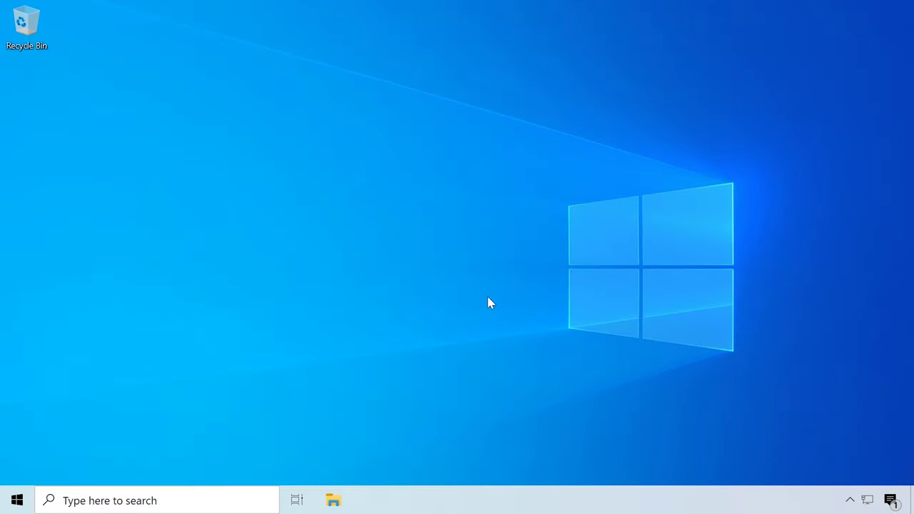
Bring up the emoji panel with Win+; and browse the Kaomoji and Symbols collections
{"action": "key", "text": "ctrl+super+o"}
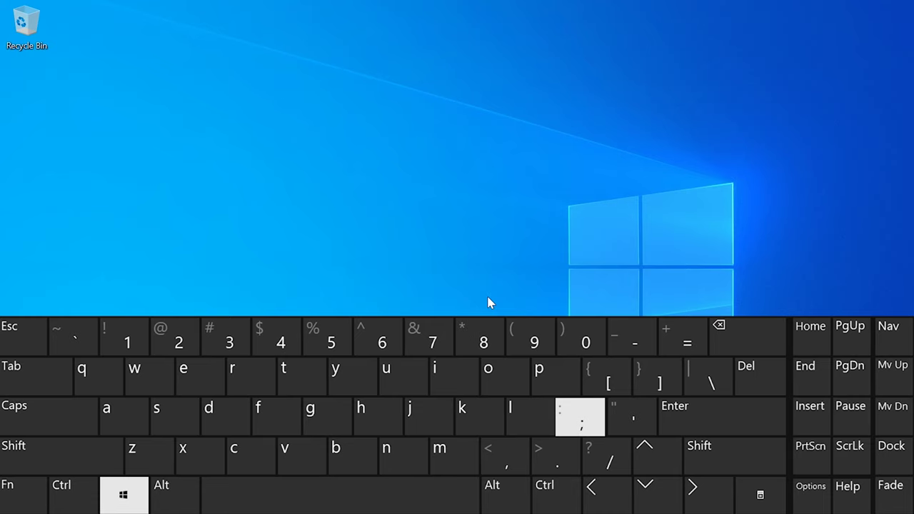
{"action": "key", "text": "super+semicolon"}
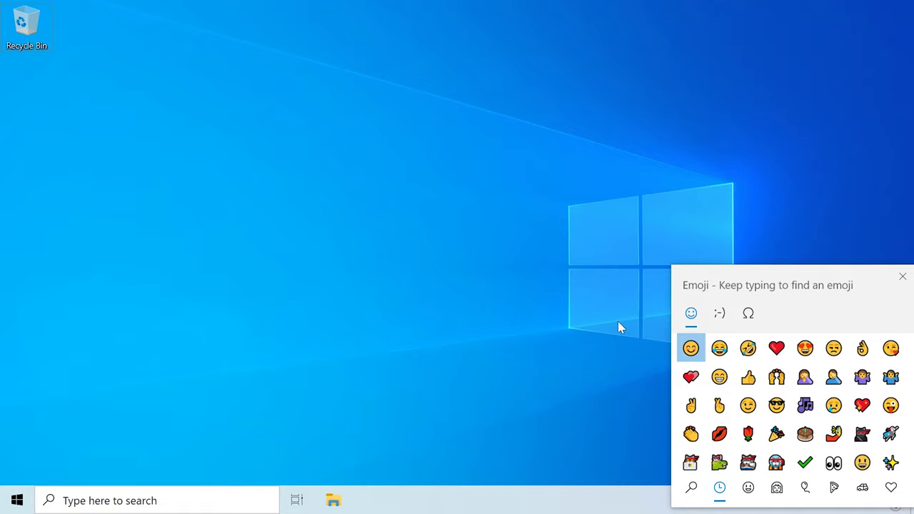
{"action": "left_click", "coordinate": [747, 315]}
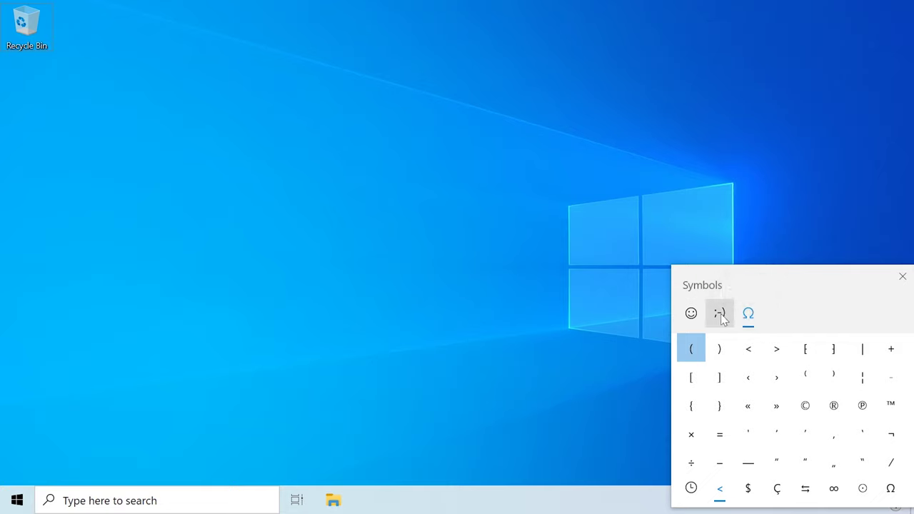
{"action": "left_click", "coordinate": [719, 314]}
{"action": "scroll", "coordinate": [757, 398], "scroll_direction": "down", "scroll_amount": 2}
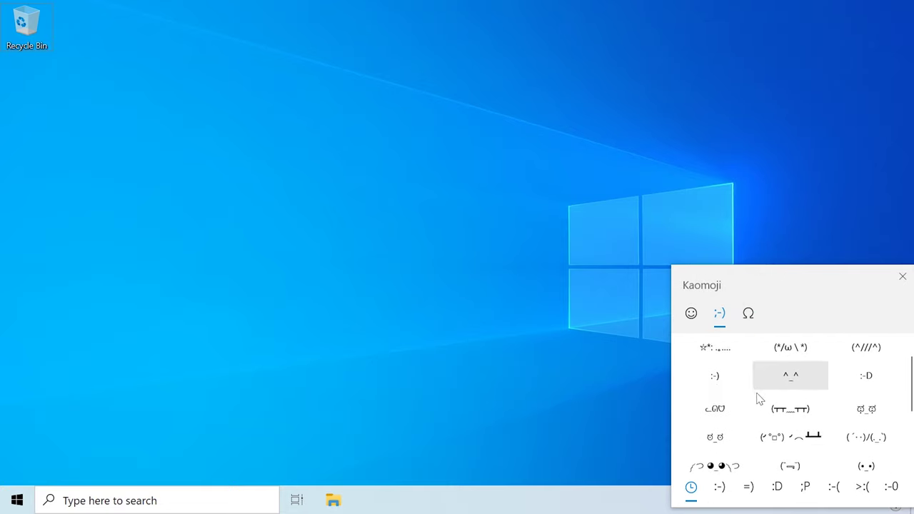
{"action": "scroll", "coordinate": [757, 397], "scroll_direction": "up", "scroll_amount": 2}
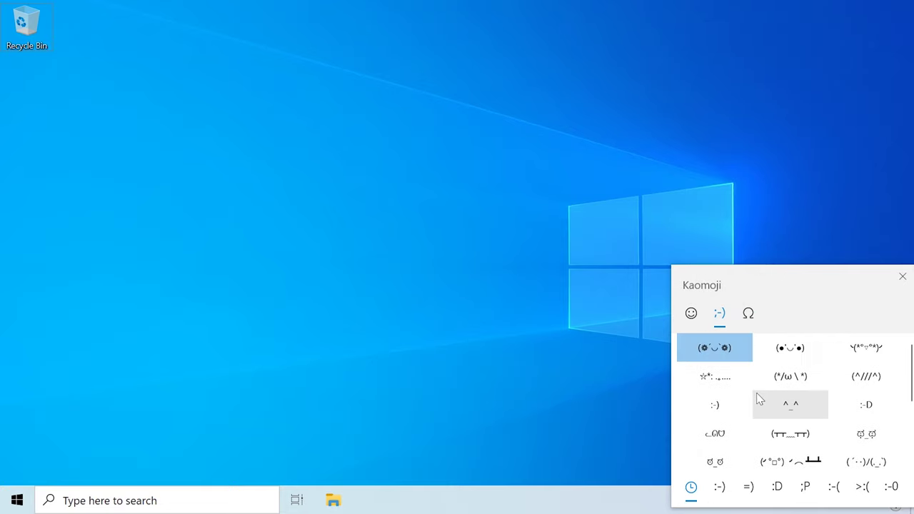
{"action": "left_click", "coordinate": [748, 314]}
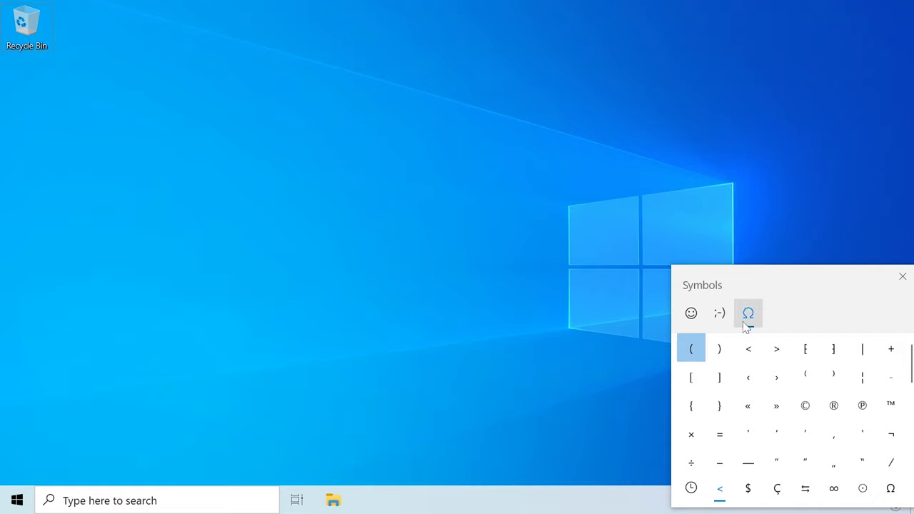
View the currency, accented Latin, arrow, number/fraction, math and Greek symbol sets
{"action": "left_click", "coordinate": [750, 493]}
{"action": "left_click", "coordinate": [776, 493]}
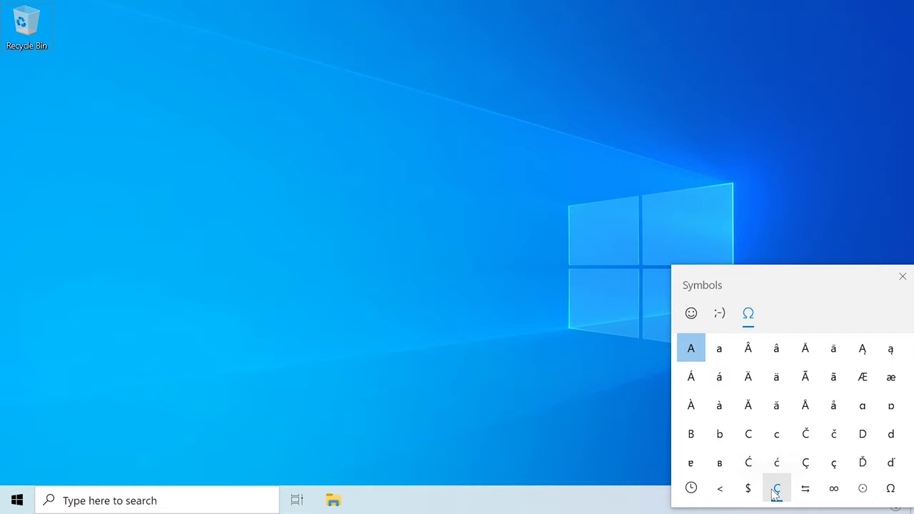
{"action": "left_click", "coordinate": [805, 491]}
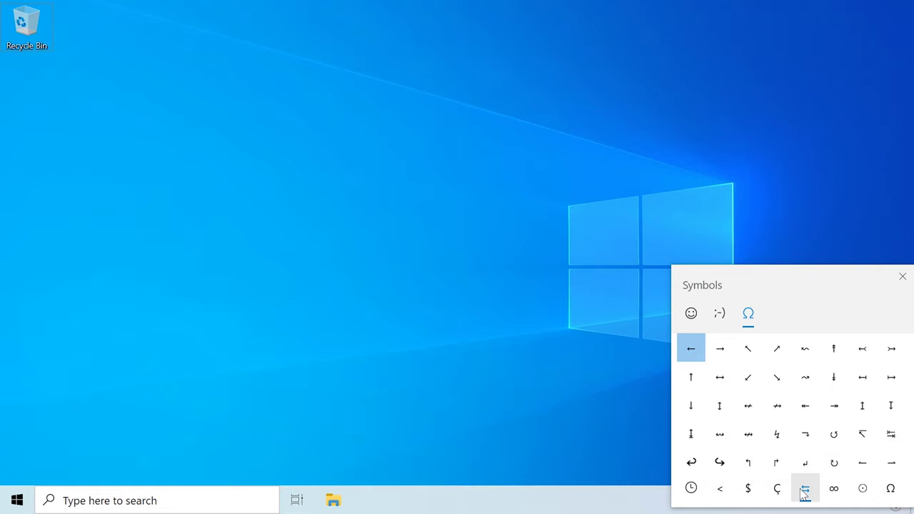
{"action": "left_click", "coordinate": [834, 490]}
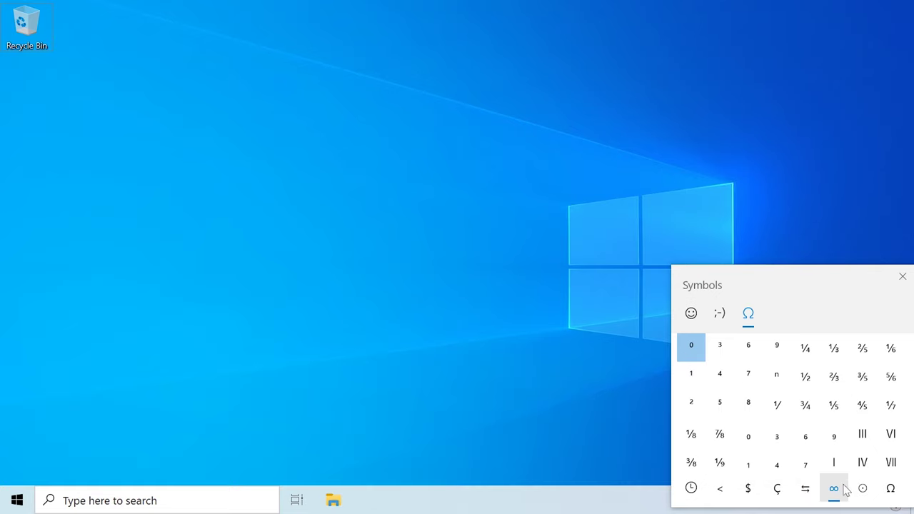
{"action": "left_click", "coordinate": [862, 488]}
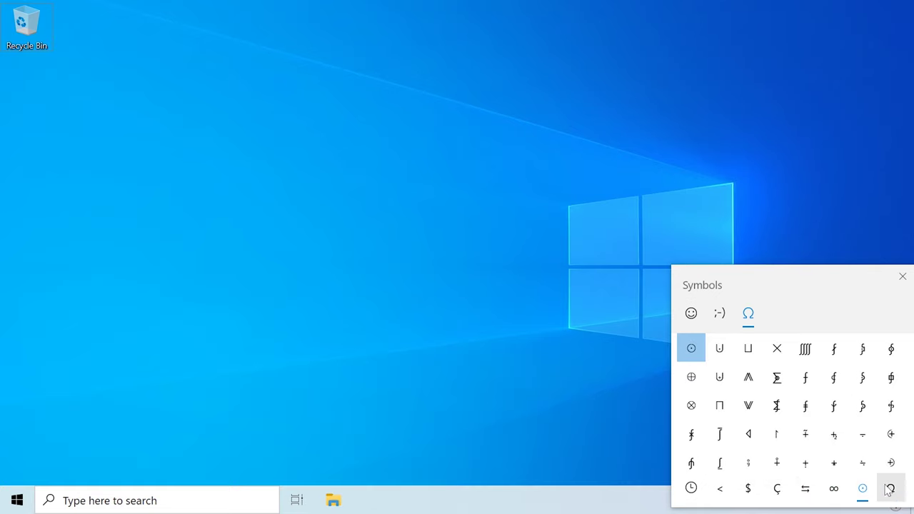
{"action": "left_click", "coordinate": [890, 489]}
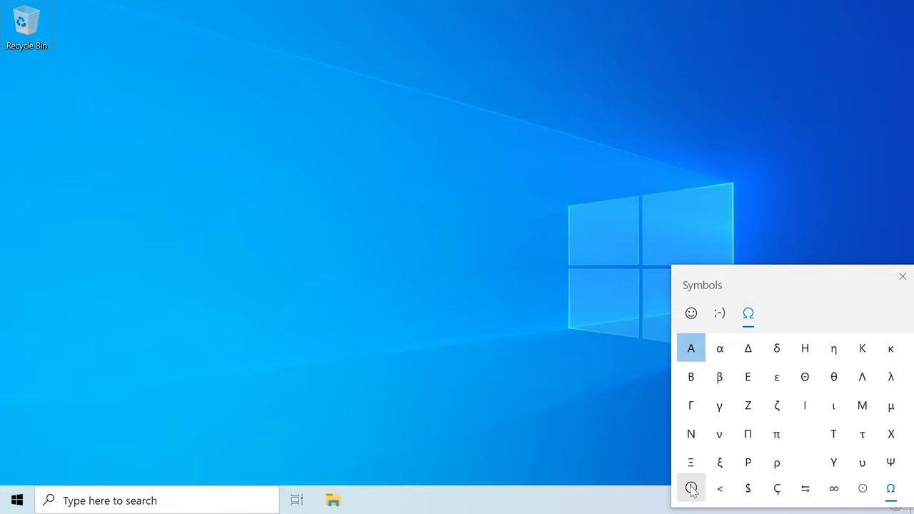